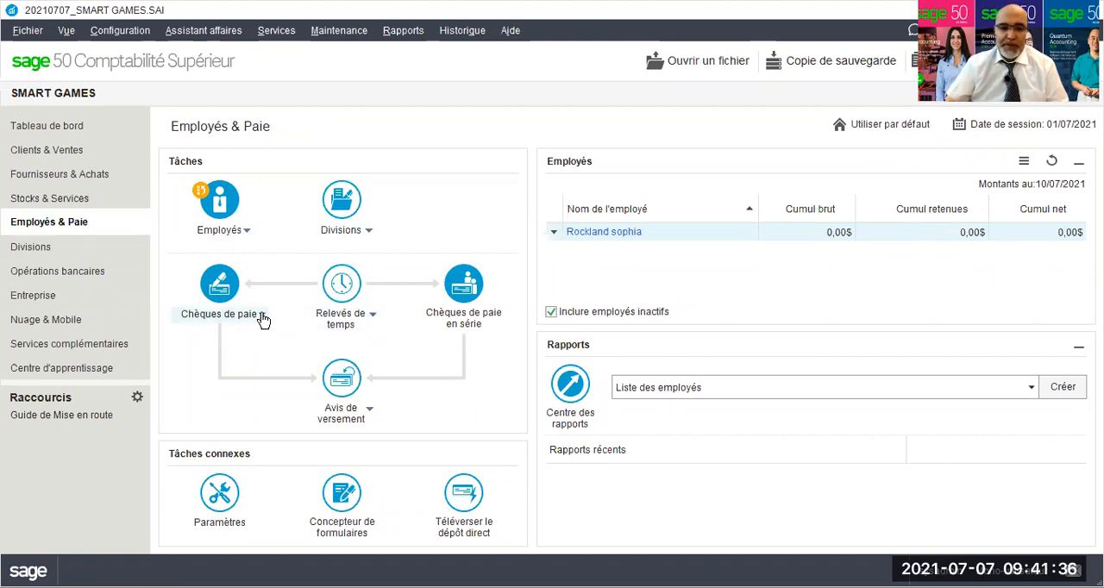
# Open a new paycheque form for creating an employee's pay.
pyautogui.click(262, 318)
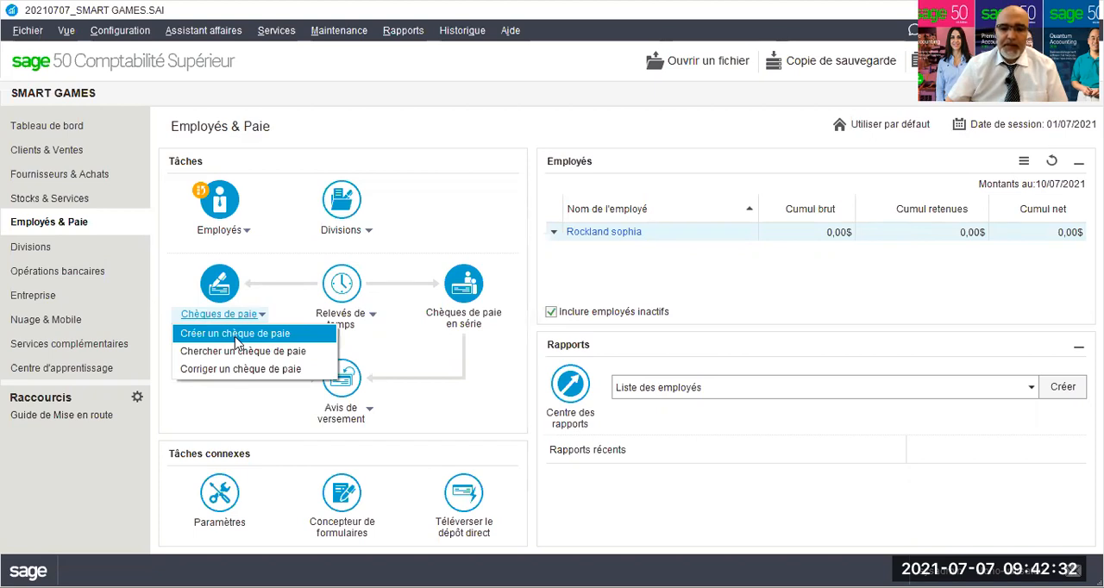
pyautogui.click(235, 337)
pyautogui.click(671, 363)
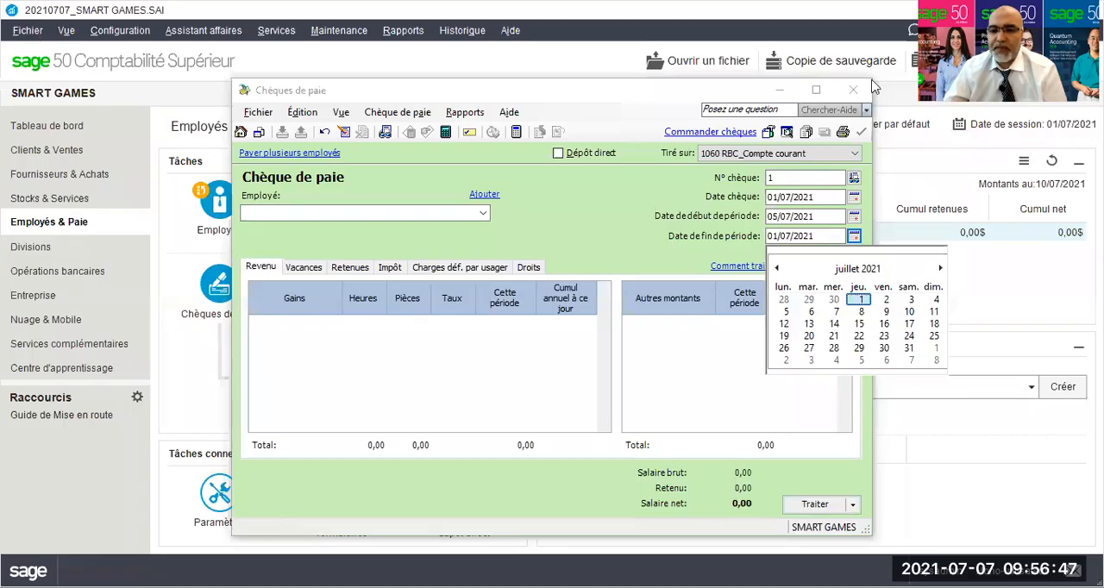
# Set the paycheque's period start to 05/07/2021, period end to 11/07/2021 and cheque date to 15/07/2021.
pyautogui.click(781, 302)
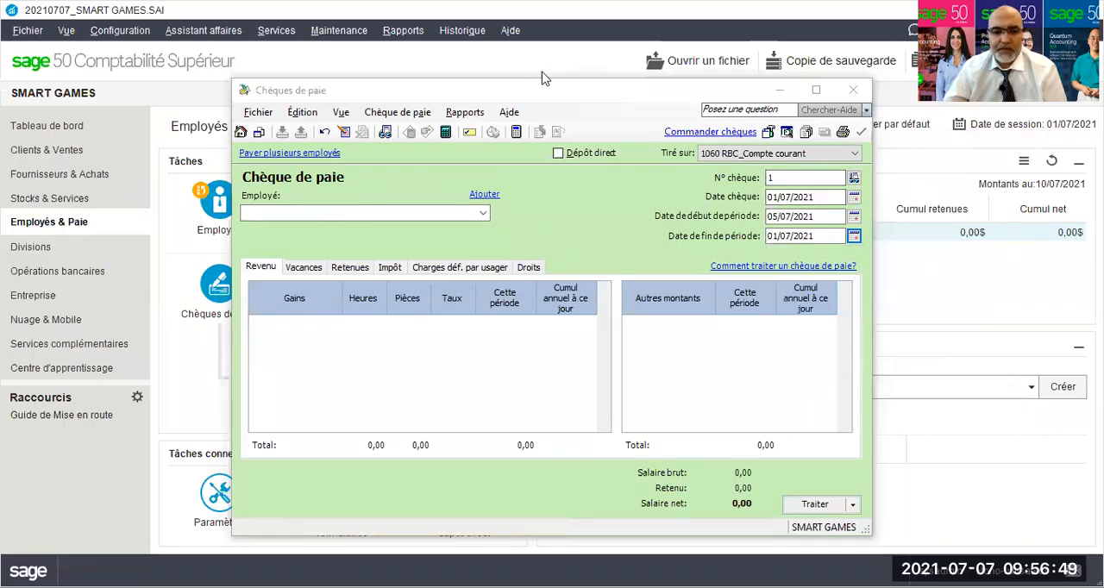
pyautogui.click(853, 217)
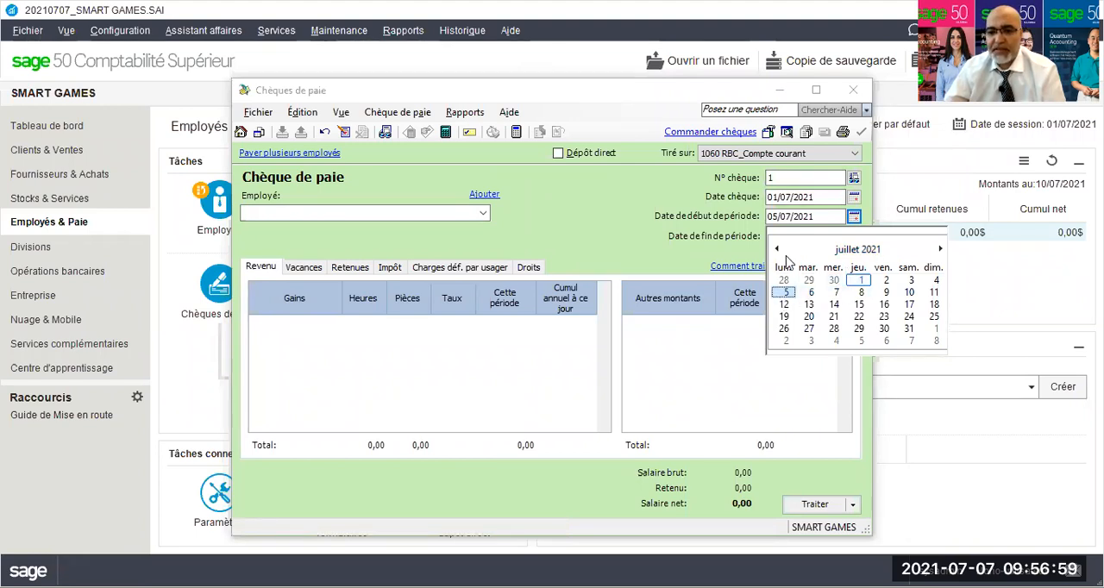
pyautogui.click(656, 255)
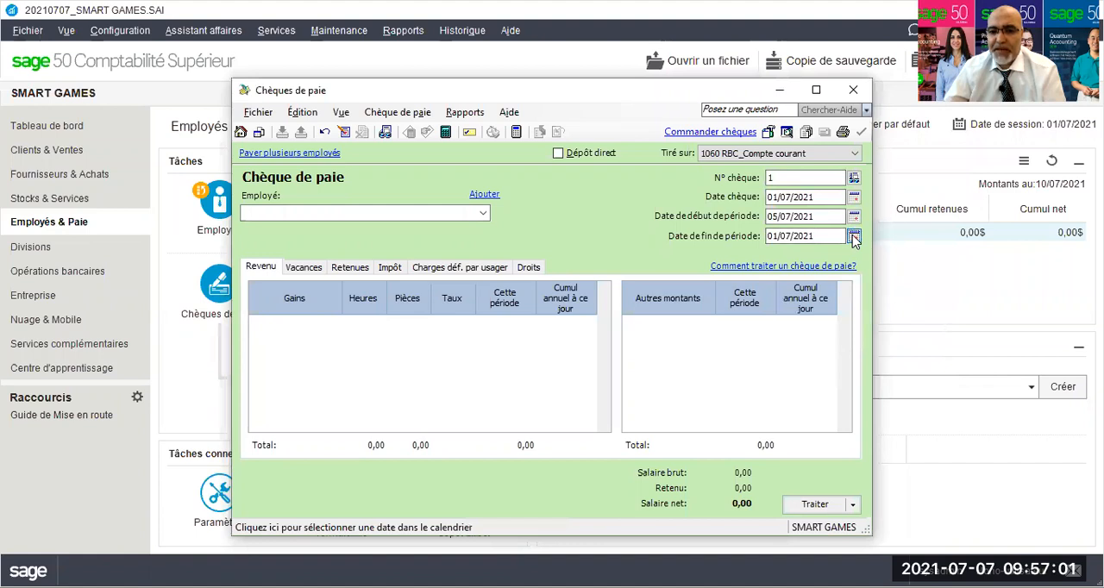
pyautogui.click(853, 235)
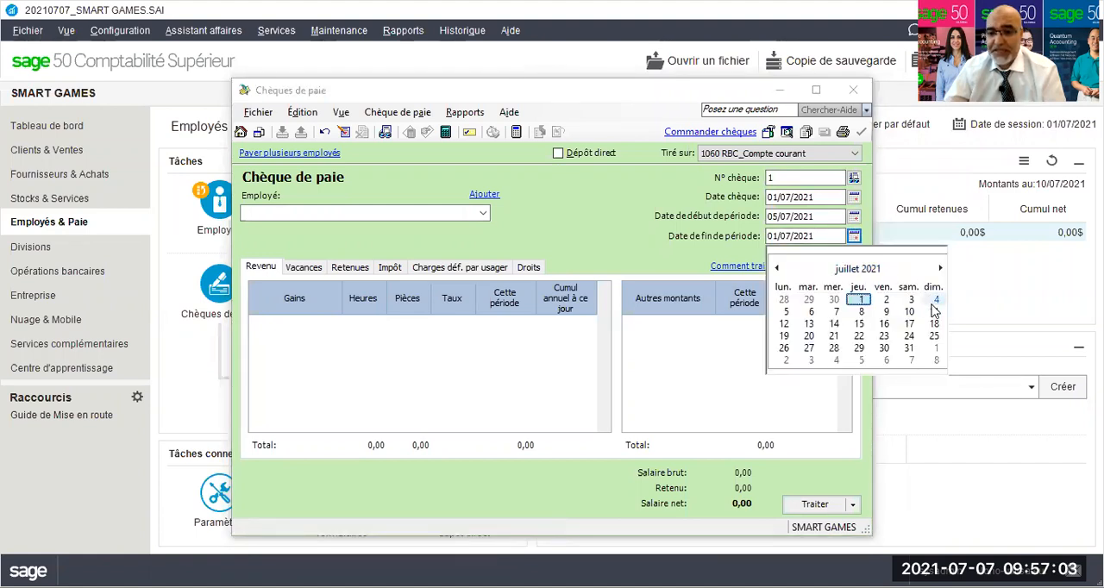
pyautogui.click(934, 312)
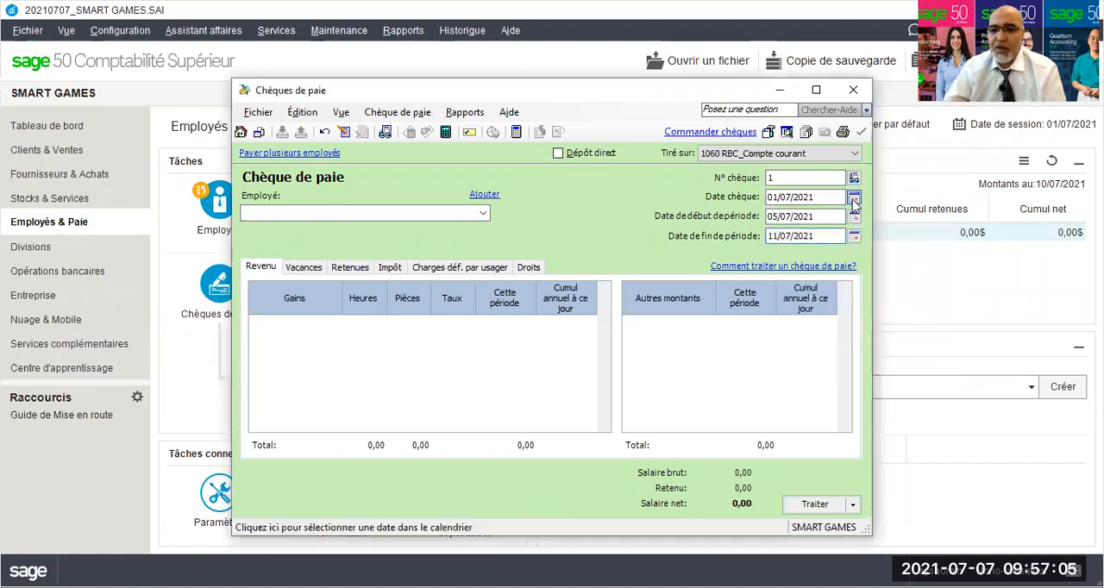
pyautogui.click(853, 197)
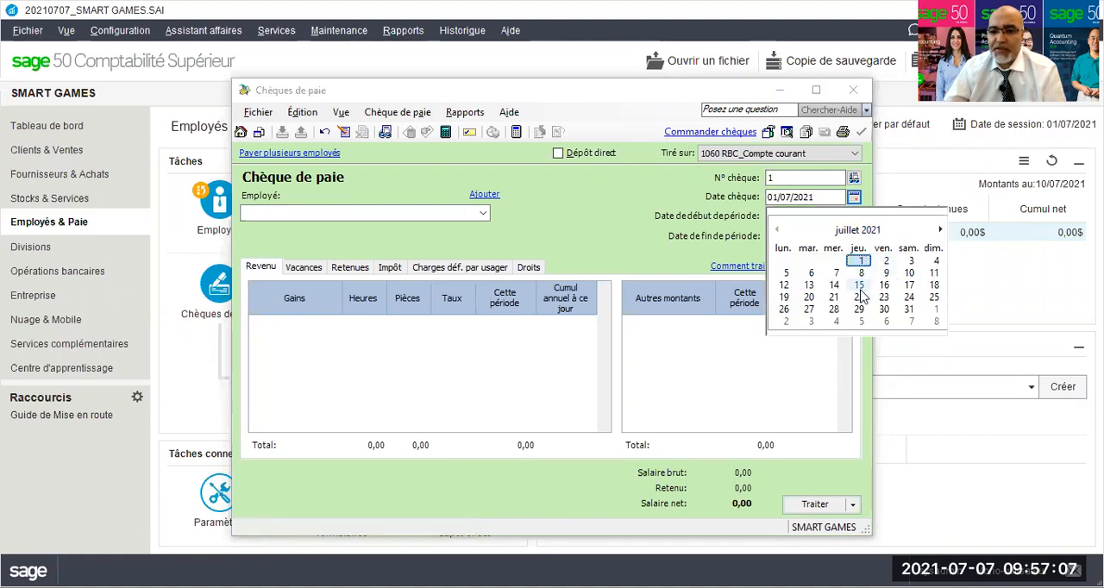
pyautogui.click(859, 285)
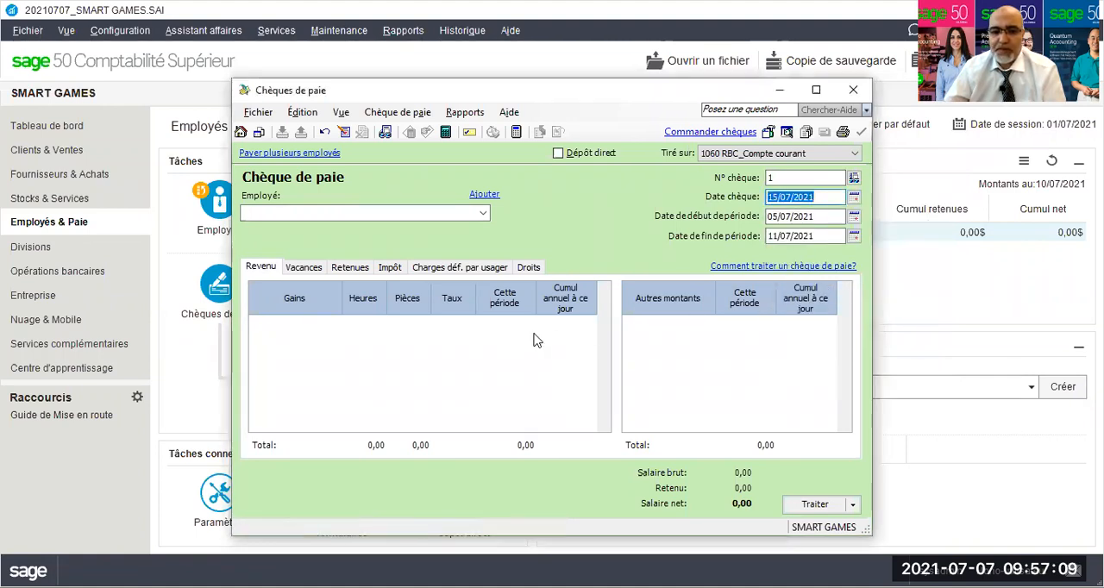
# Select the employee to pay and review the RRQ, A-E, Impôt, Impôt Qc and RQAP amounts for this period.
pyautogui.click(484, 214)
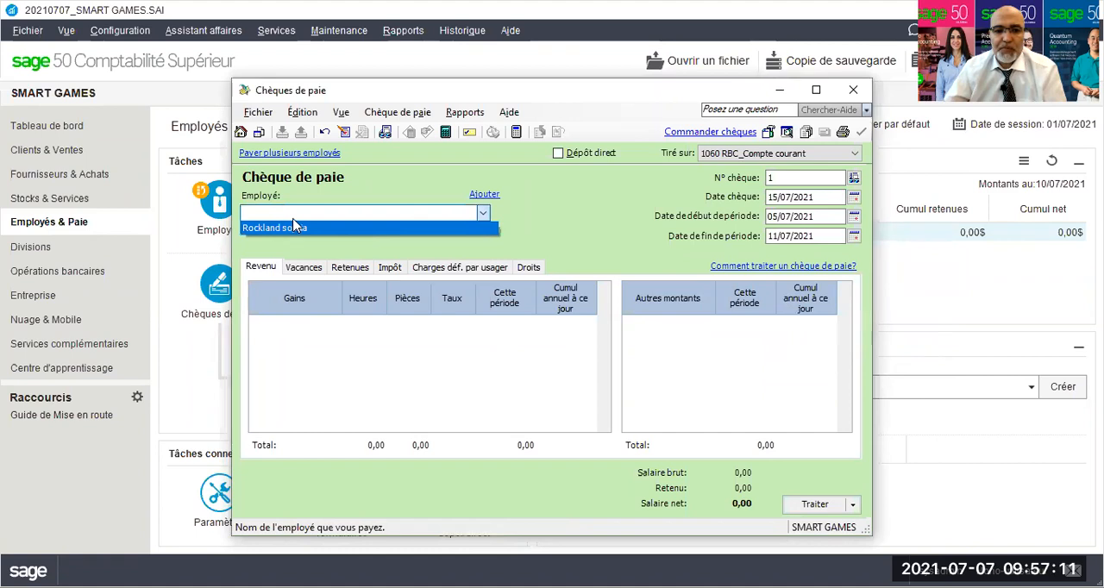
pyautogui.click(289, 229)
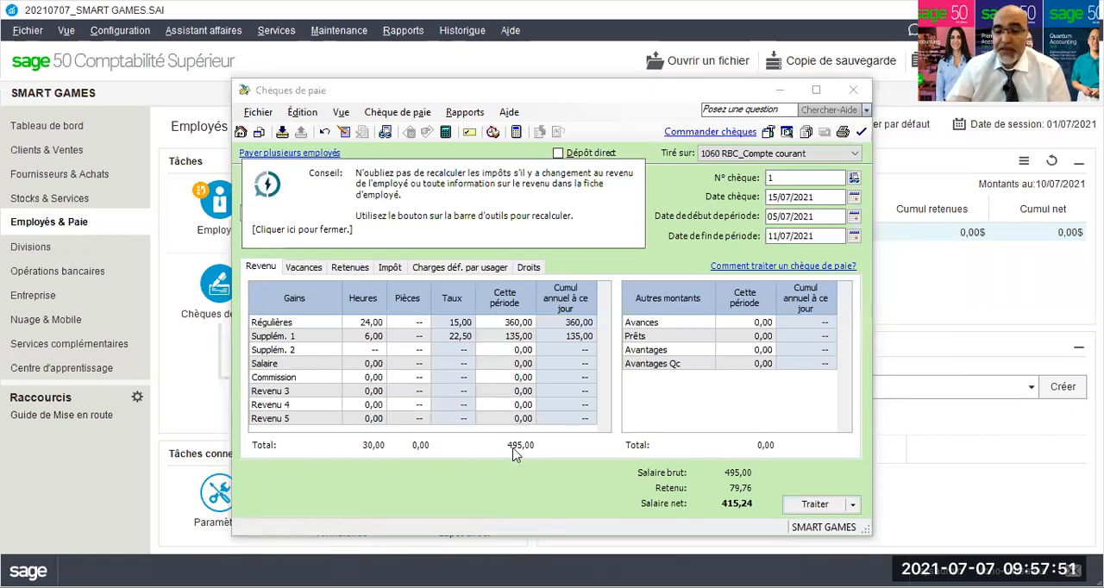
pyautogui.click(390, 270)
pyautogui.click(365, 325)
pyautogui.click(364, 336)
pyautogui.click(363, 352)
pyautogui.click(364, 366)
pyautogui.click(368, 378)
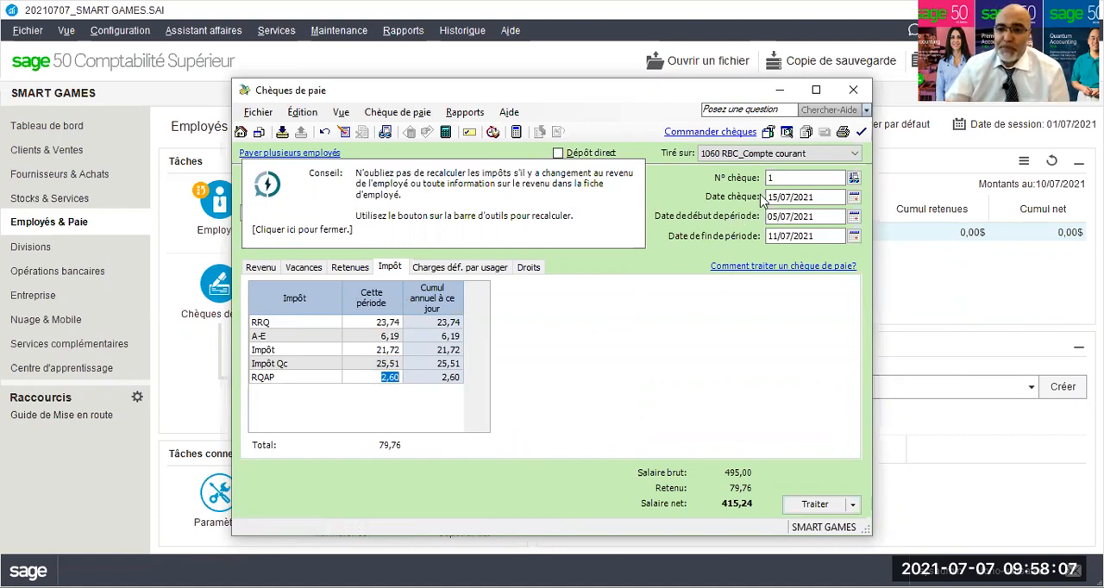
# Preview the printed paycheque, accepting the later cheque date, and examine its amount, pay period, earnings and deductions before closing it.
pyautogui.click(786, 134)
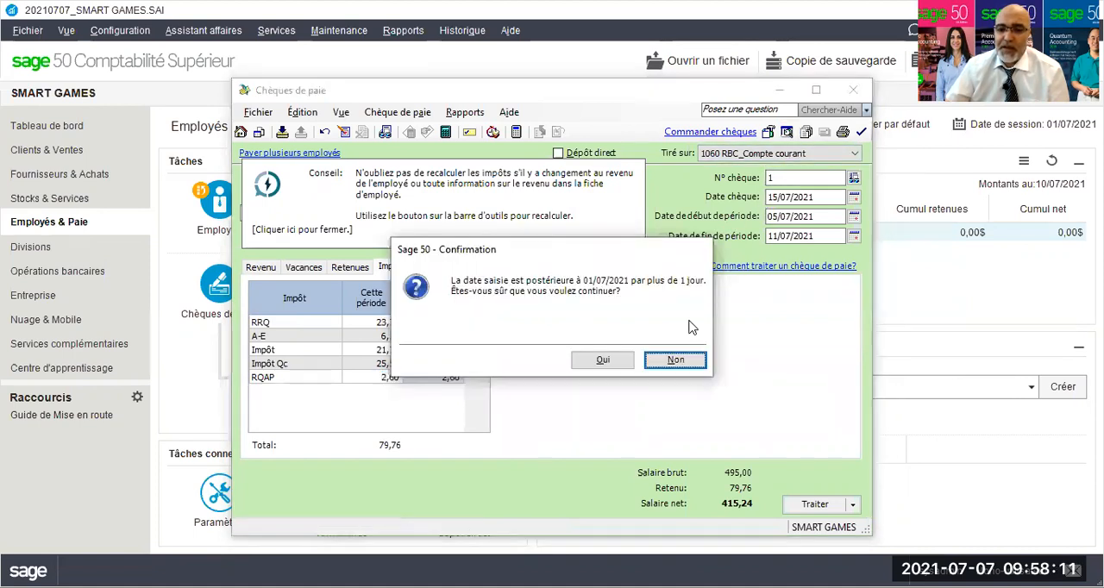
pyautogui.click(611, 362)
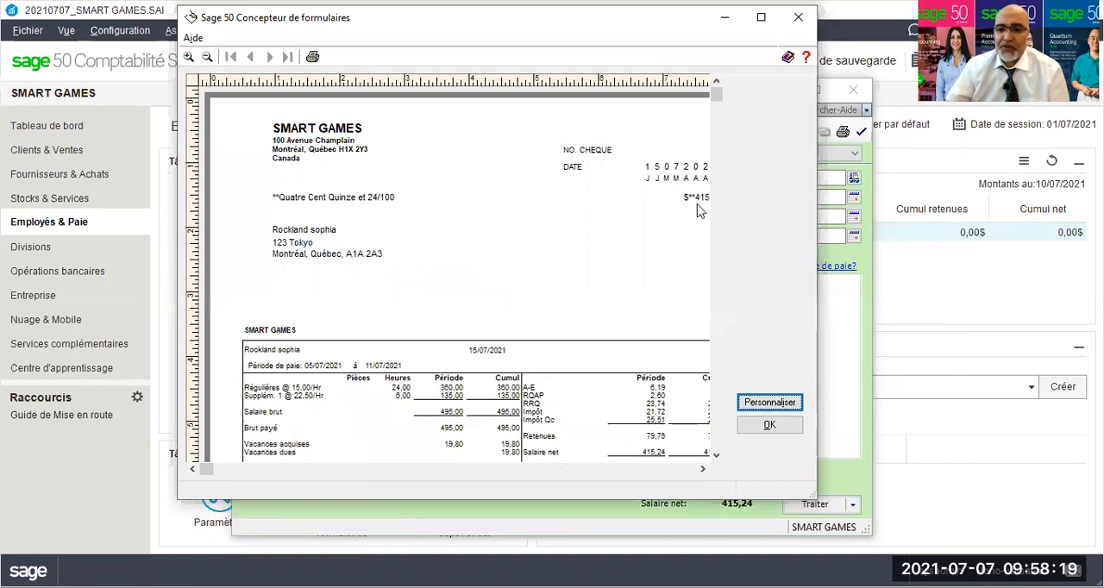
pyautogui.scroll(-2, 684, 226)
pyautogui.scroll(-1, 683, 226)
pyautogui.scroll(-2, 530, 301)
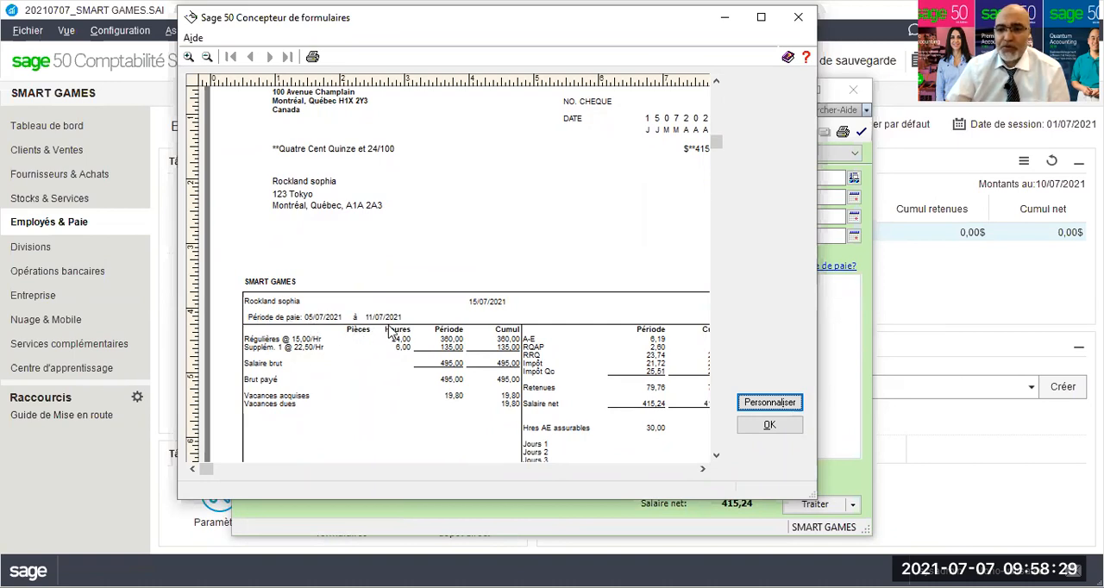
pyautogui.scroll(-3, 414, 333)
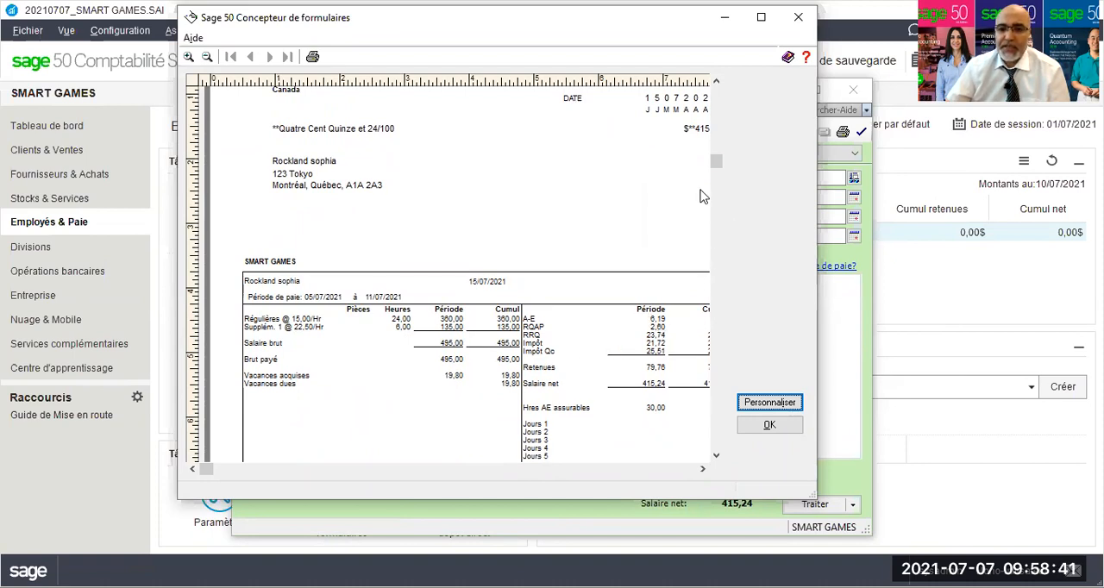
pyautogui.click(702, 469)
pyautogui.click(702, 471)
pyautogui.click(702, 471)
pyautogui.click(702, 471)
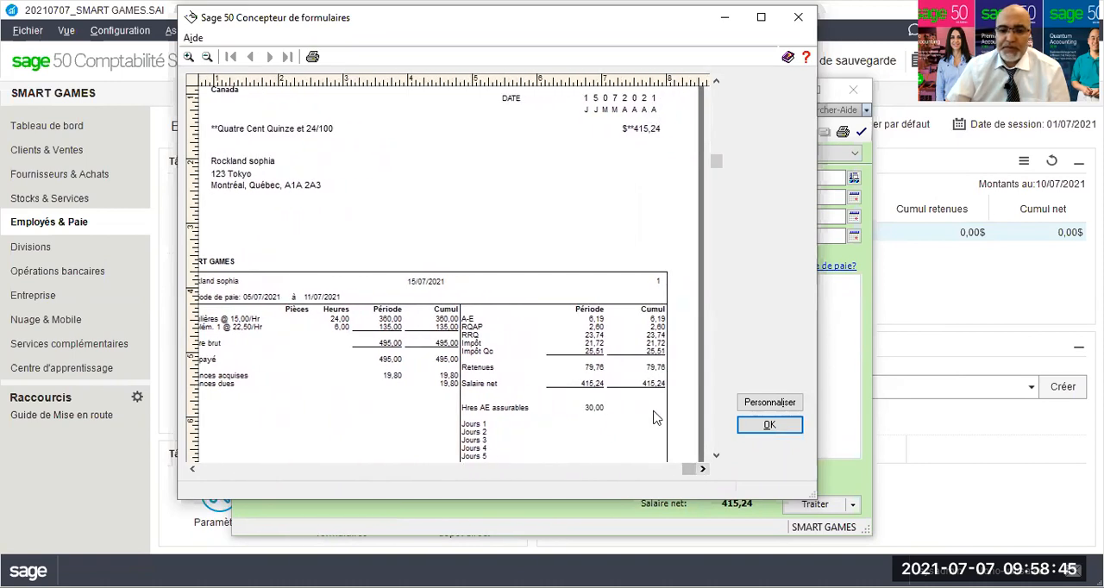
pyautogui.click(748, 424)
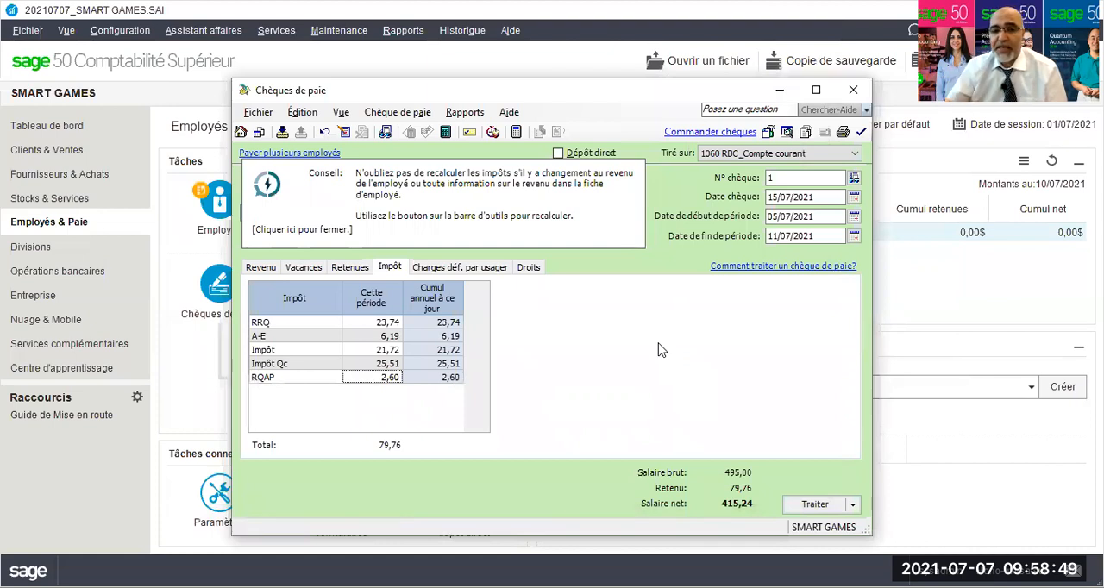
# Display the payroll transaction details for the paycheque and examine the debited and credited accounts.
pyautogui.click(464, 115)
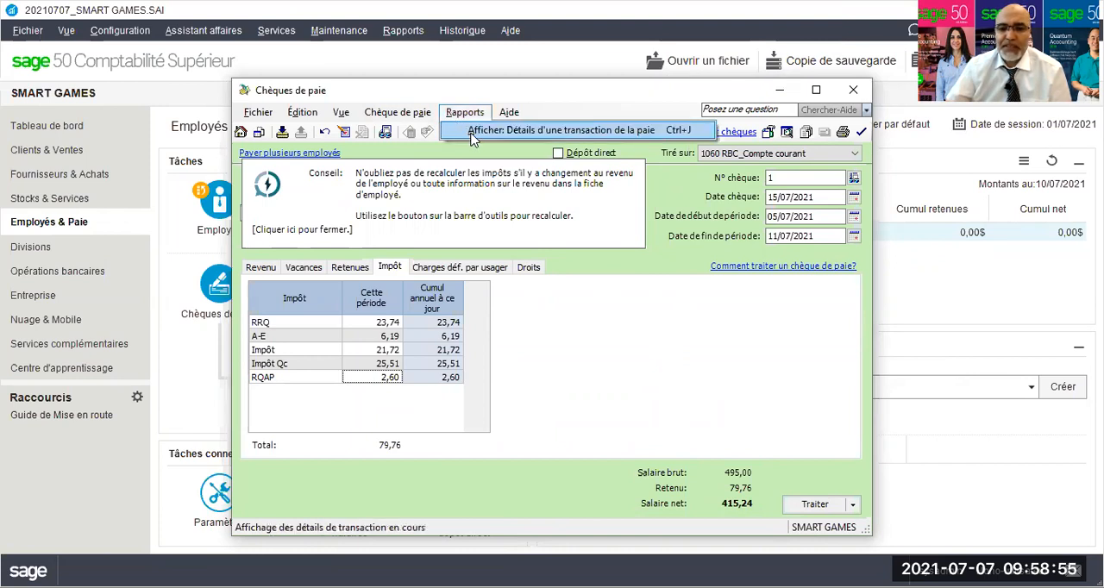
pyautogui.click(472, 131)
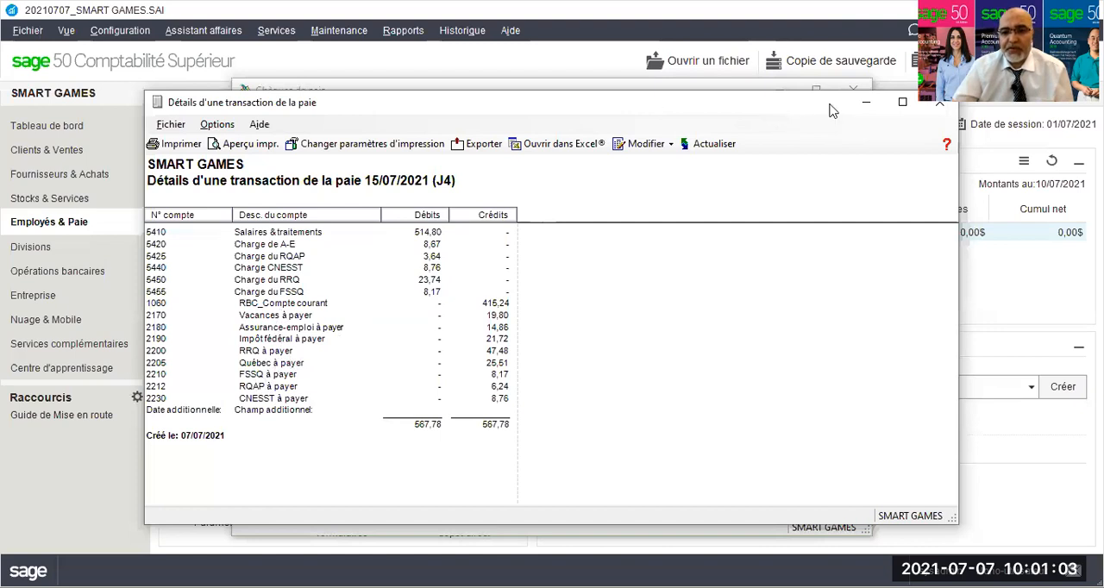
pyautogui.moveTo(830, 111); pyautogui.dragTo(715, 108)
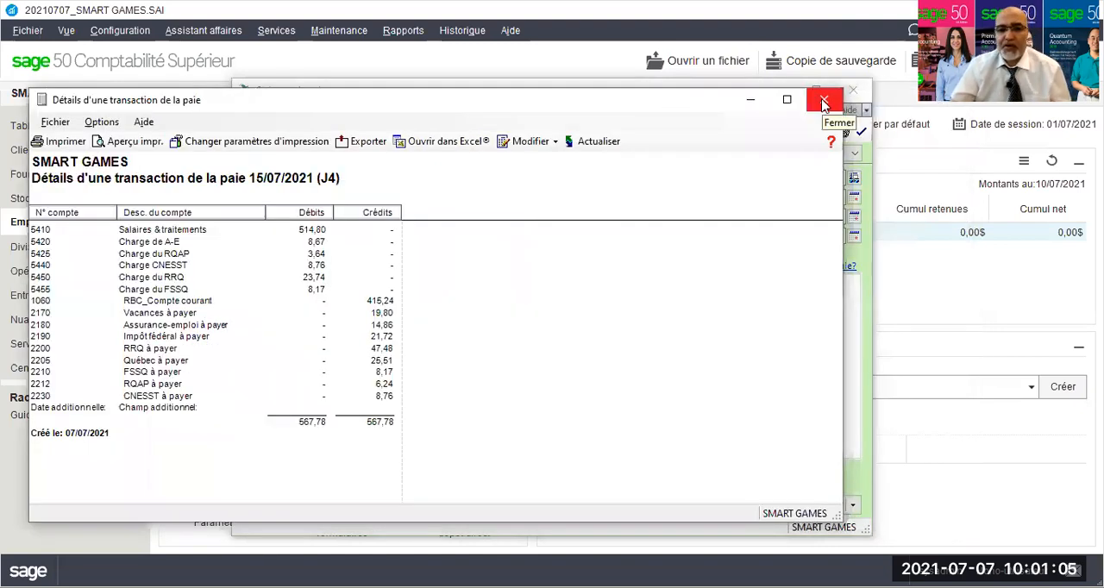
pyautogui.click(824, 103)
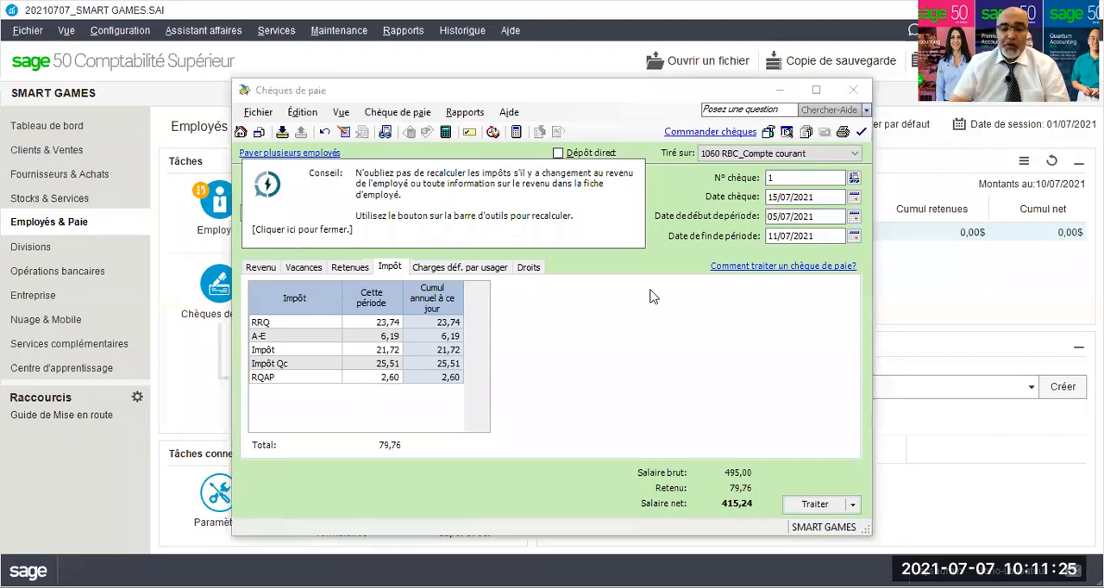
pyautogui.click(465, 113)
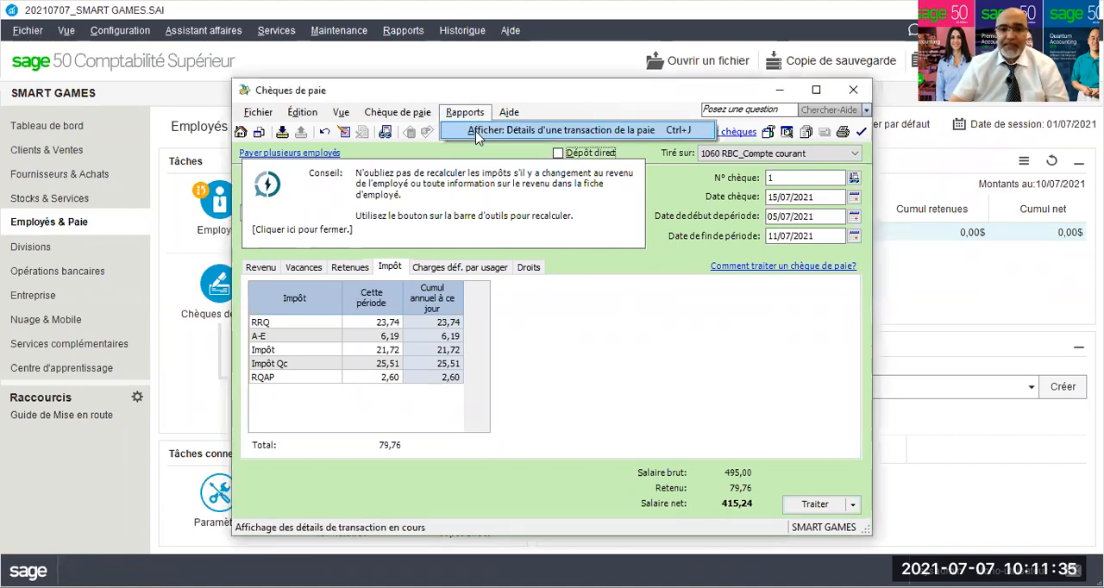
pyautogui.click(476, 131)
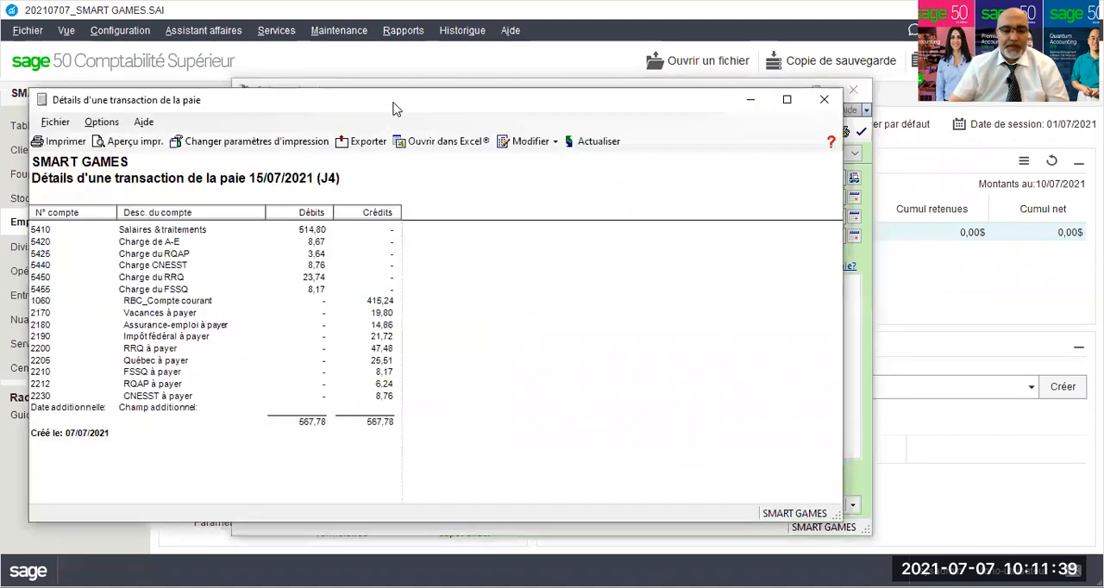
pyautogui.moveTo(393, 107); pyautogui.dragTo(500, 113)
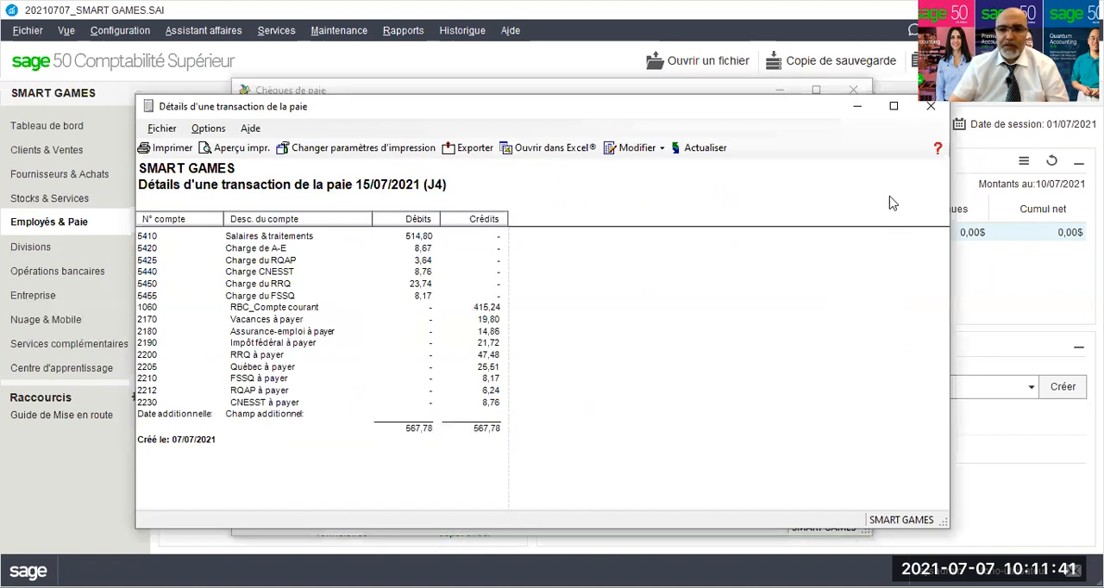
pyautogui.click(928, 111)
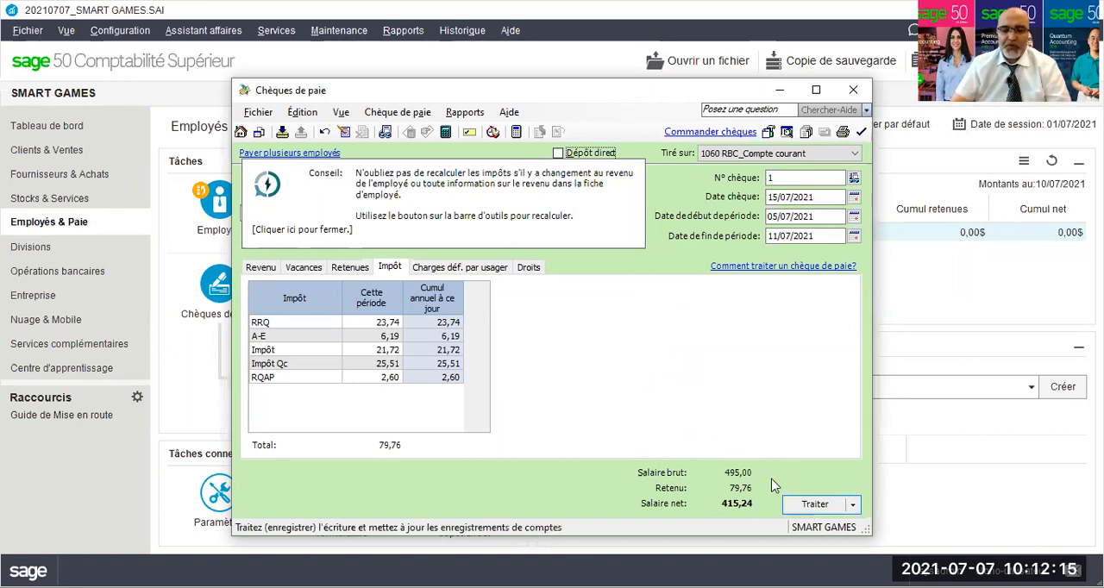
# Process the paycheque, confirming the prompt to record it.
pyautogui.click(809, 509)
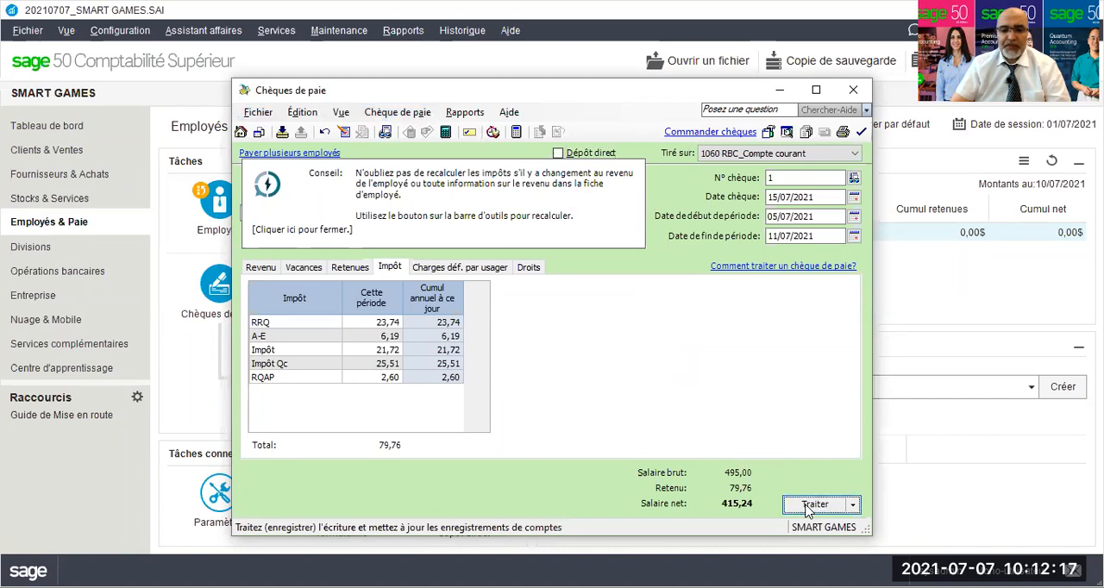
pyautogui.click(674, 362)
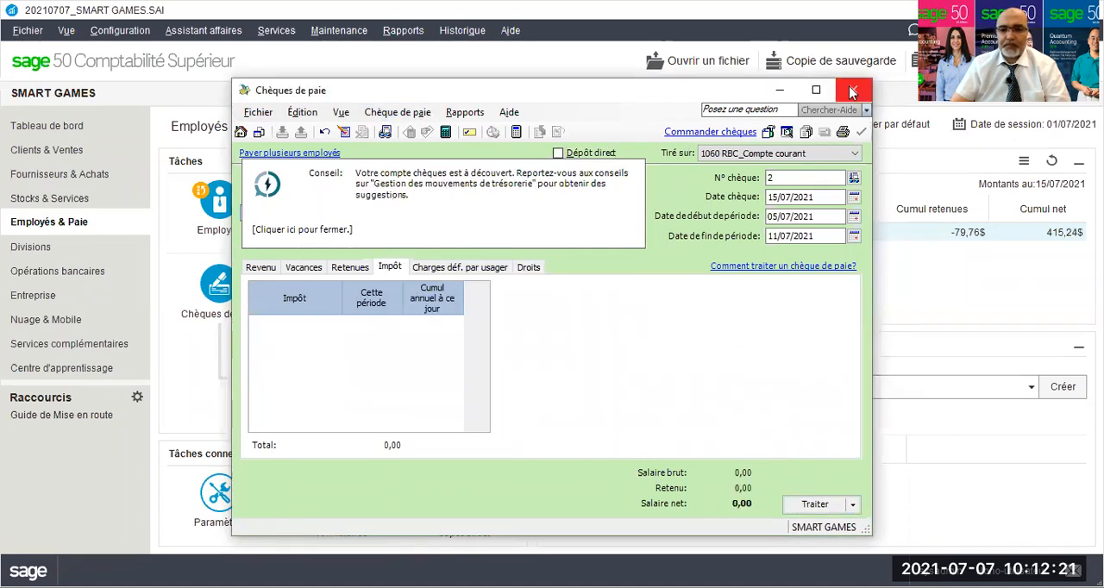